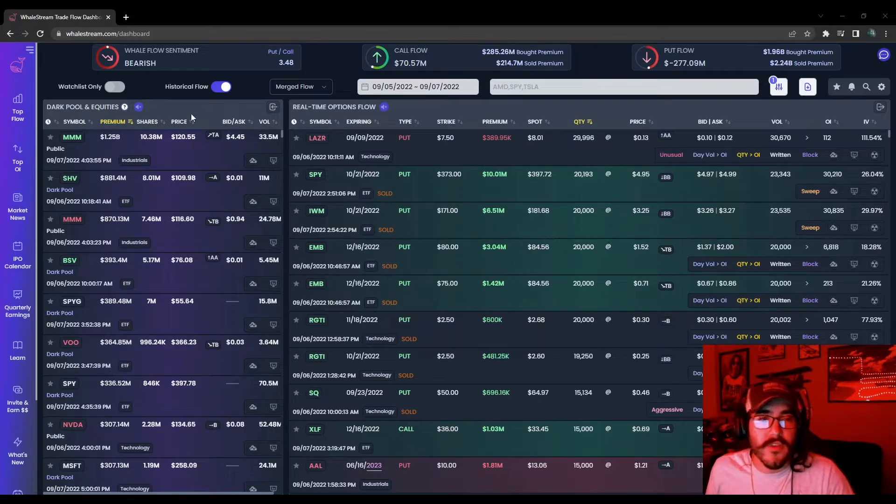
Switch to live flow, then highlight LAZR's open interest of 32,401 and its +32,289 OI change.
{"action": "left_click", "coordinate": [223, 87]}
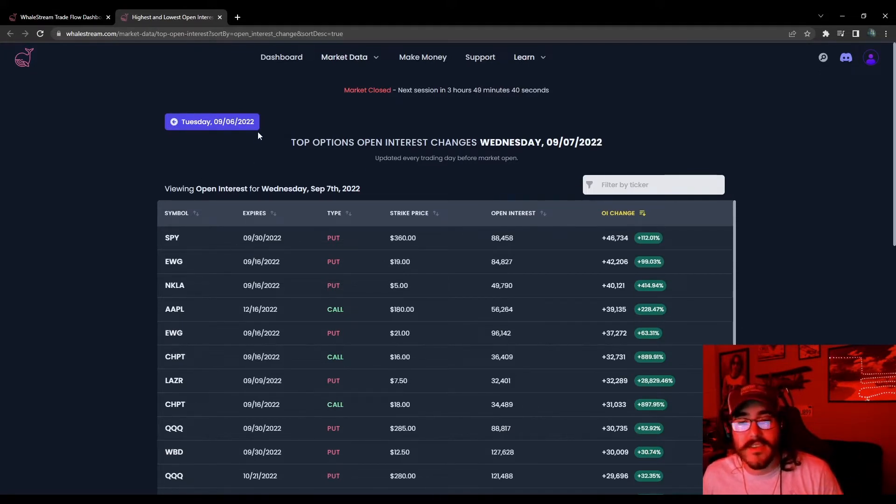
{"action": "scroll", "coordinate": [352, 164], "scroll_direction": "down", "scroll_amount": 1}
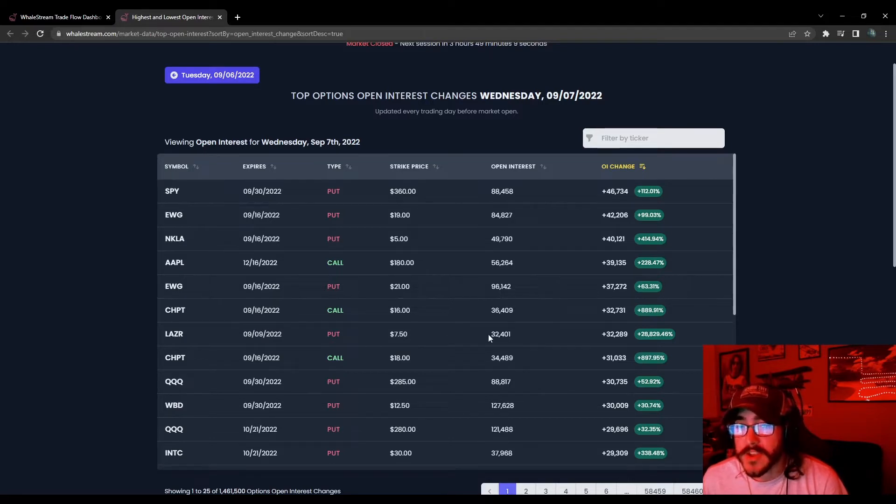
{"action": "left_click_drag", "start_coordinate": [488, 334], "coordinate": [518, 334]}
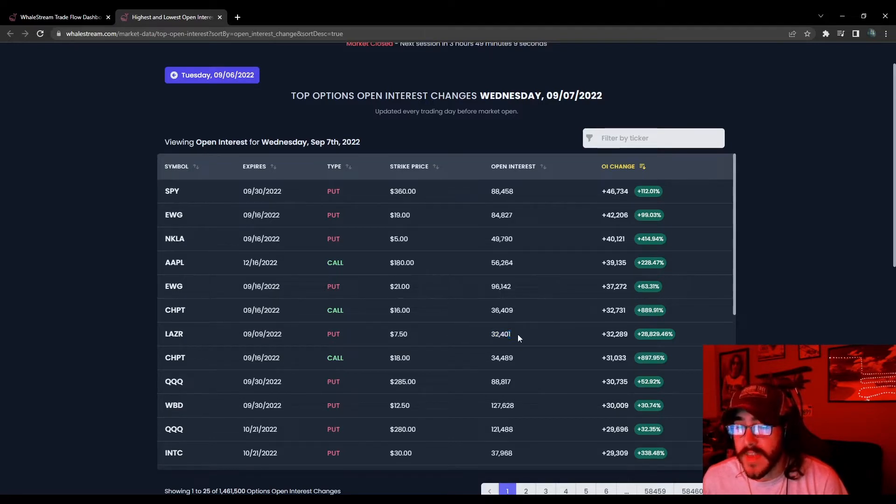
{"action": "left_click_drag", "start_coordinate": [602, 334], "coordinate": [629, 337]}
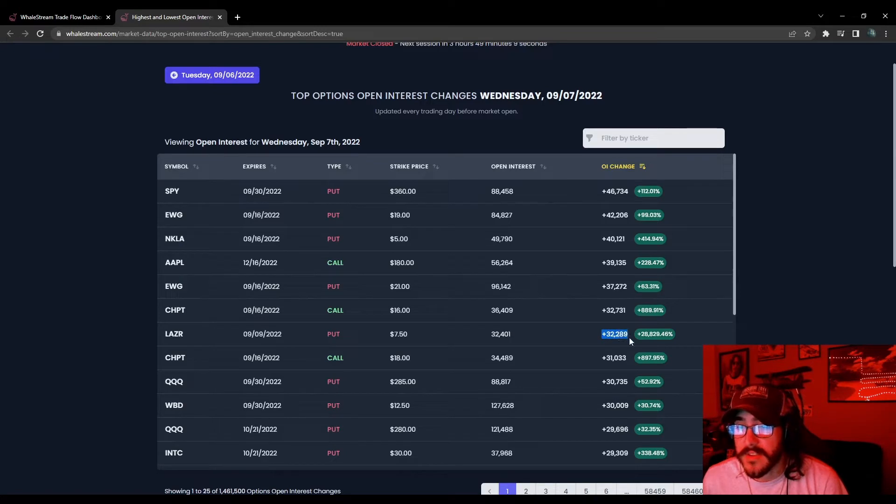
{"action": "left_click", "coordinate": [629, 337]}
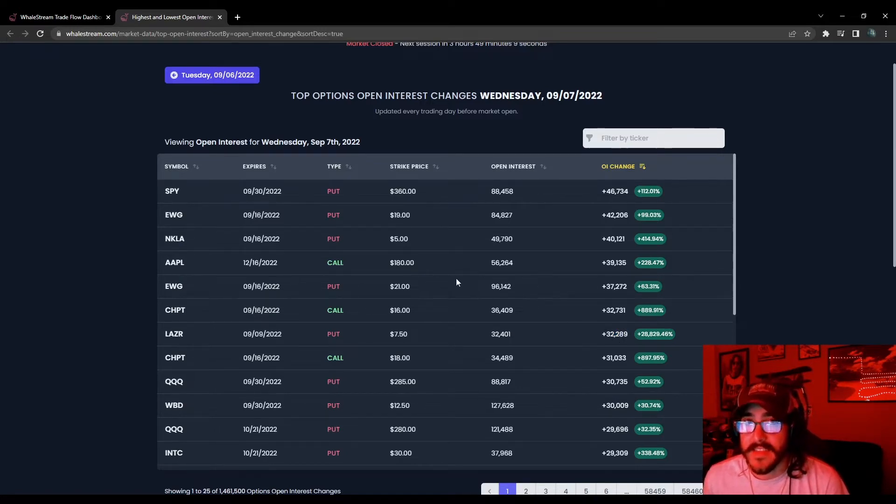
Filter both flow tables to LAZR with historical flow on and open the large LAZR put's X-Ray details.
{"action": "left_click", "coordinate": [63, 16]}
{"action": "left_click", "coordinate": [542, 87]}
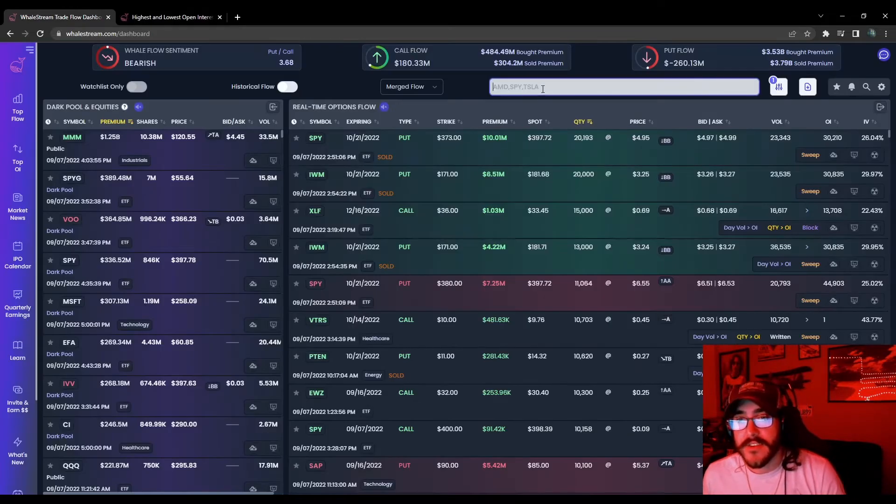
{"action": "type", "text": "lazr"}
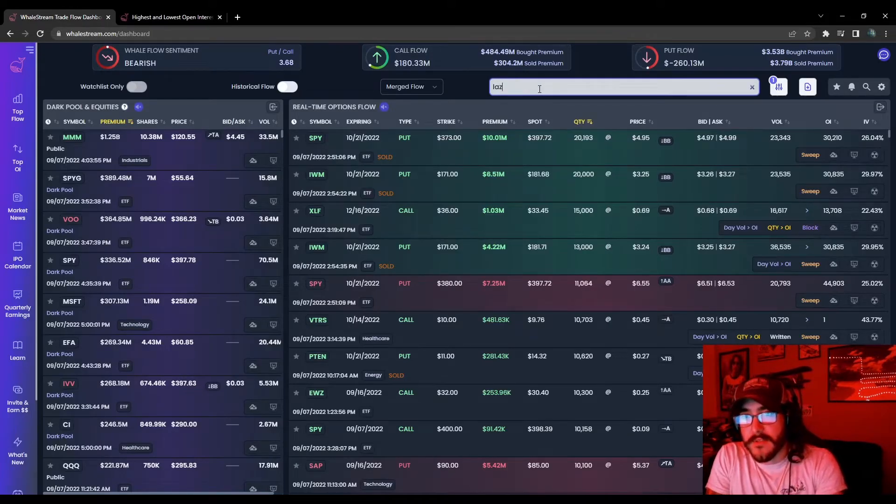
{"action": "key", "text": "Return"}
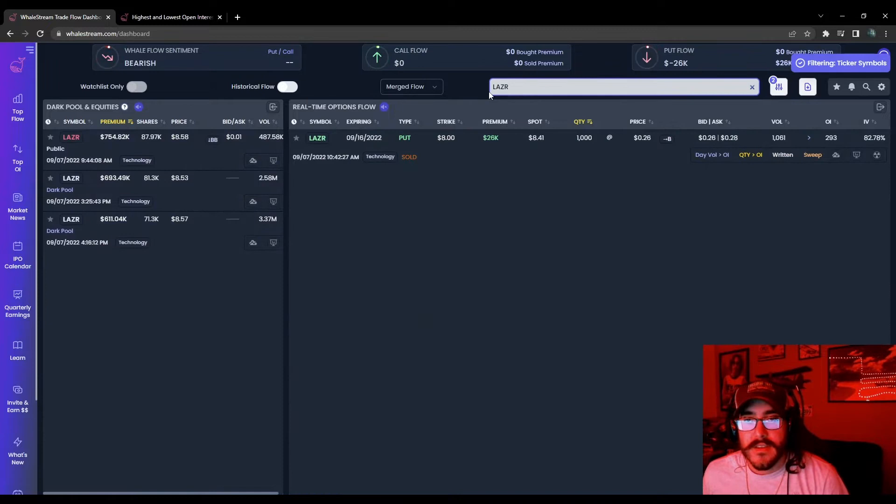
{"action": "left_click", "coordinate": [287, 87]}
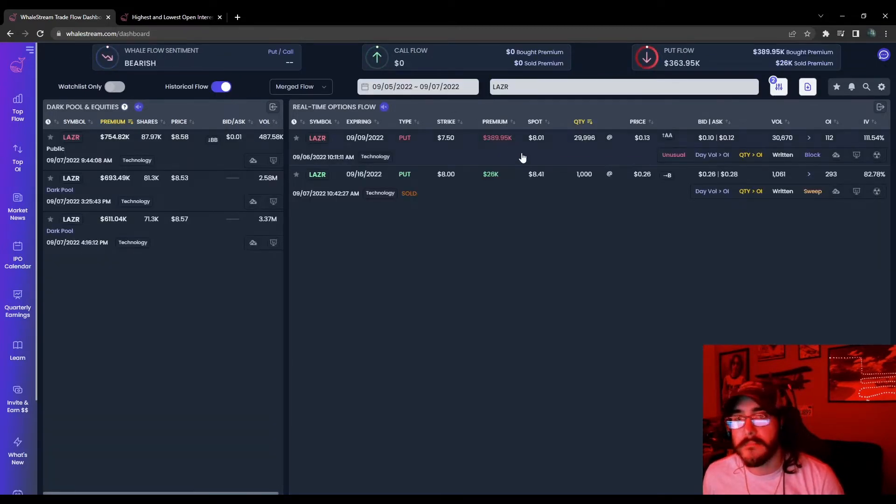
{"action": "mouse_move", "coordinate": [522, 161]}
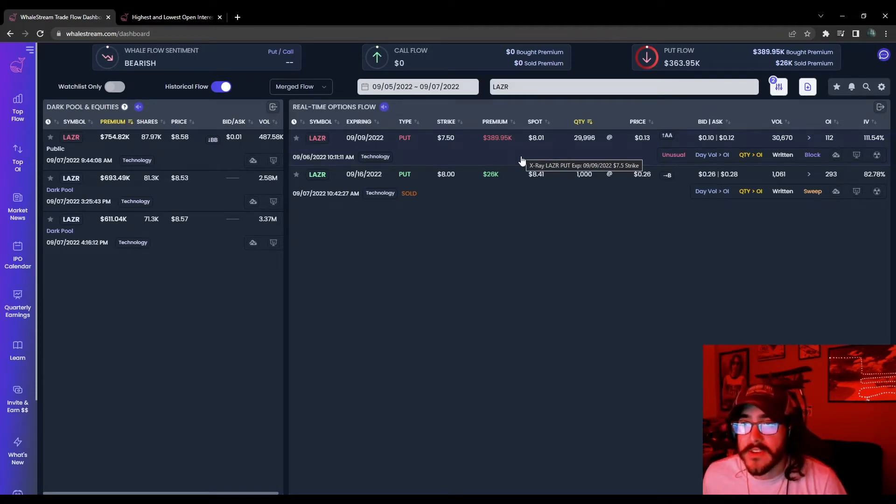
{"action": "left_click", "coordinate": [521, 161]}
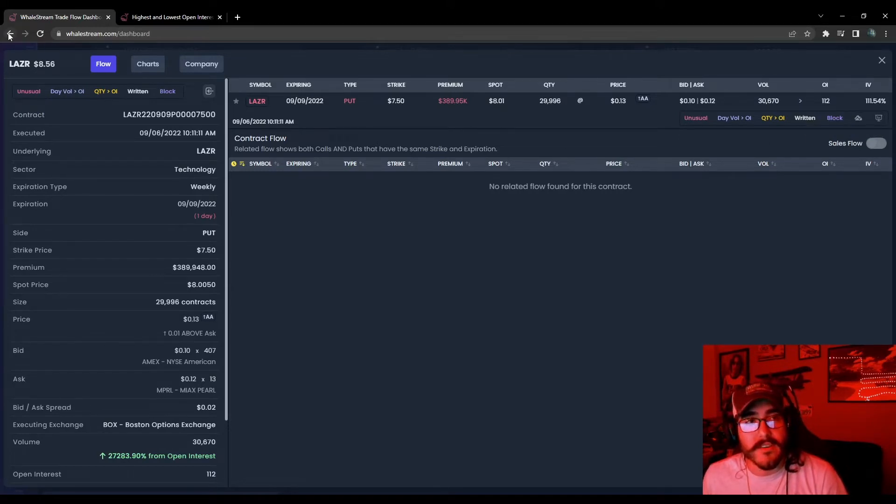
Close the LAZR details, clear the ticker filter and open Top Dark Pool & Equities Flow.
{"action": "left_click", "coordinate": [882, 61]}
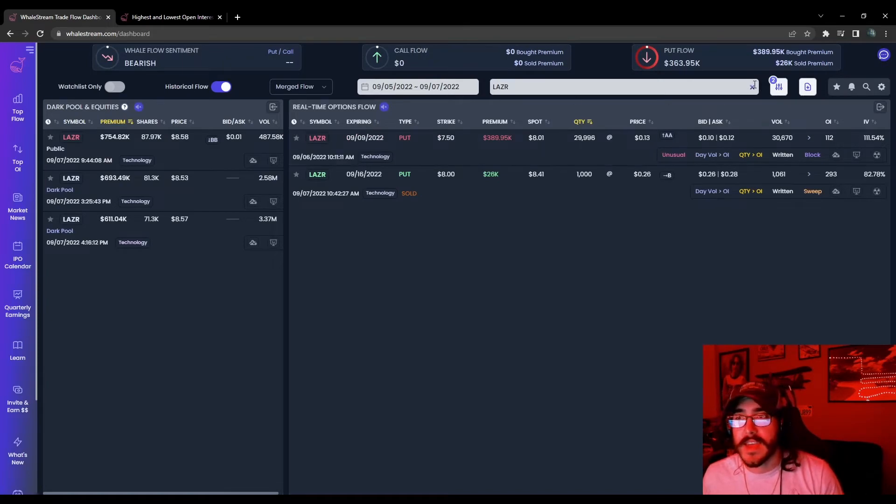
{"action": "left_click", "coordinate": [752, 86]}
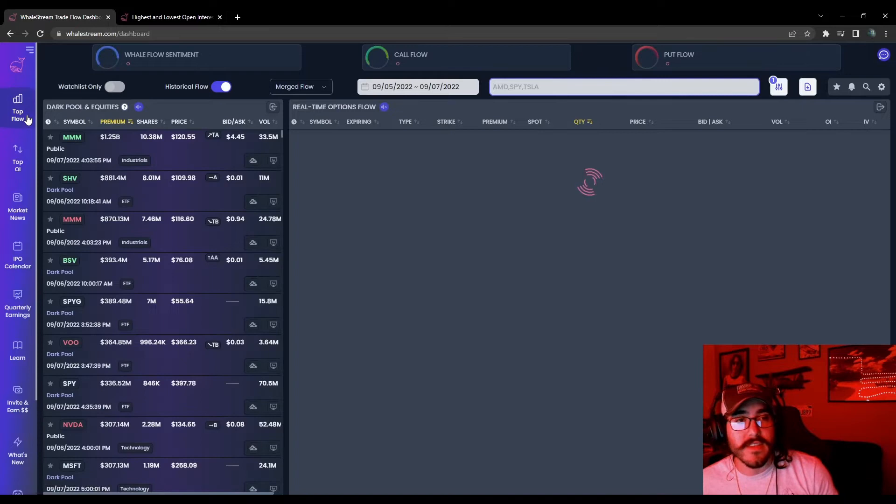
{"action": "left_click", "coordinate": [28, 120]}
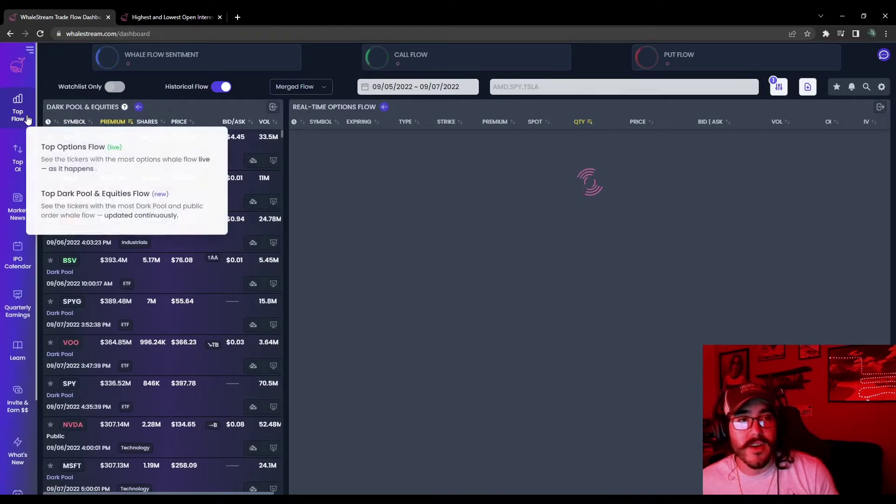
{"action": "left_click", "coordinate": [95, 200]}
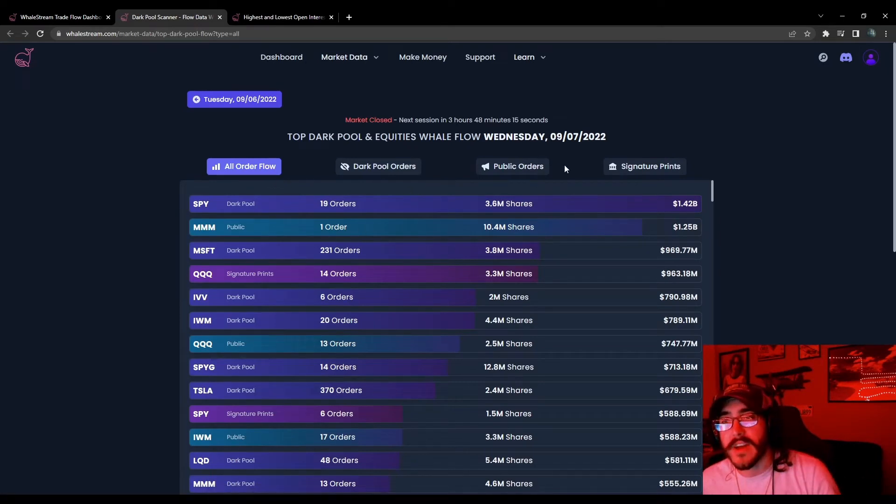
Cycle the scanner through signature prints, dark pool, all flow and Public Orders, then return to the dashboard.
{"action": "left_click", "coordinate": [632, 165]}
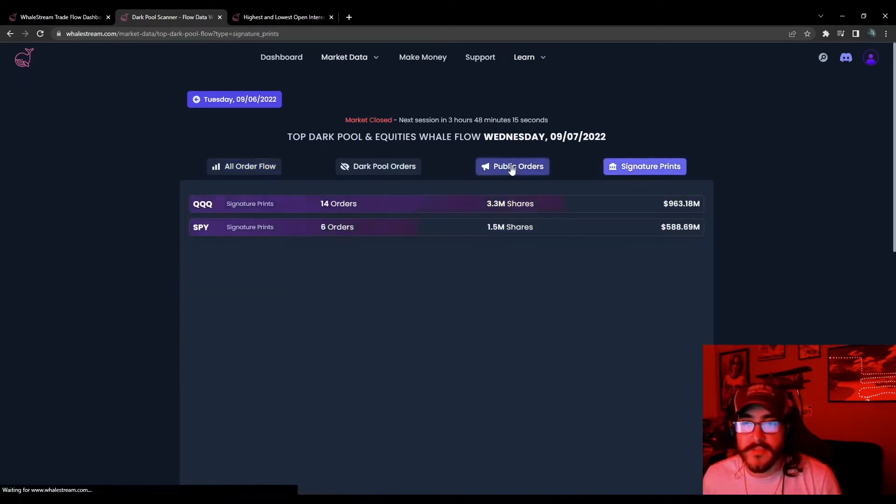
{"action": "left_click", "coordinate": [372, 170]}
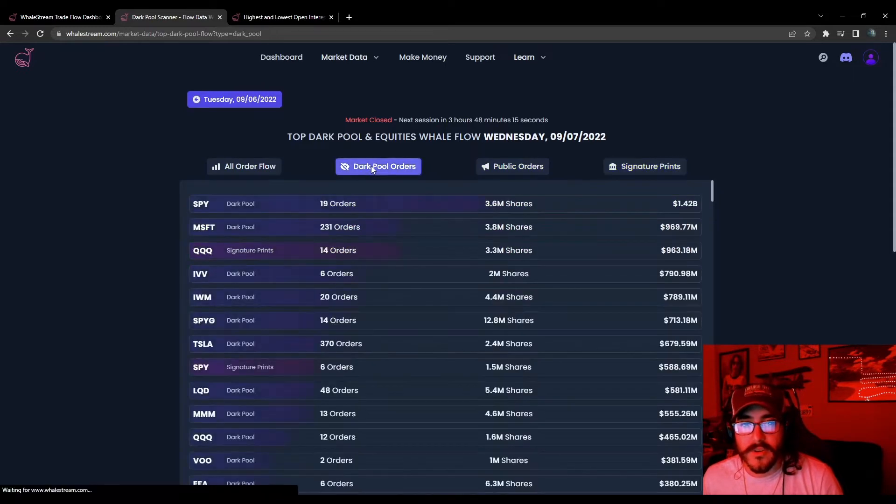
{"action": "left_click", "coordinate": [279, 173]}
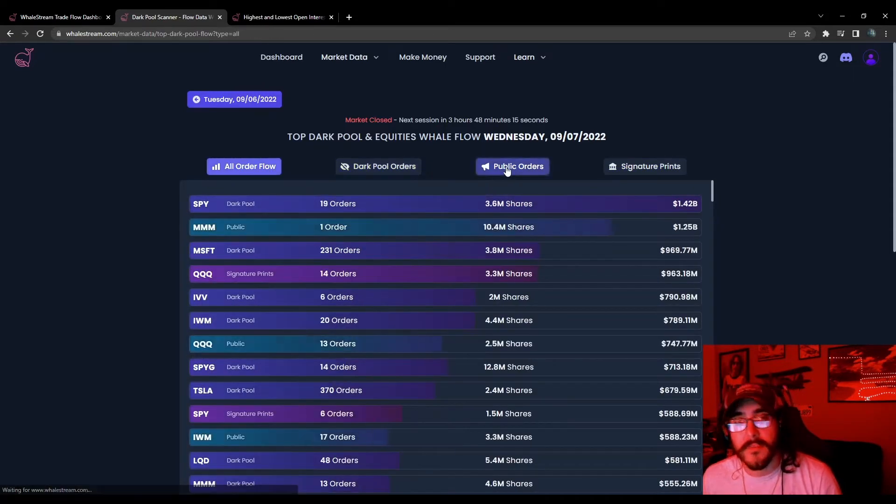
{"action": "left_click", "coordinate": [507, 171]}
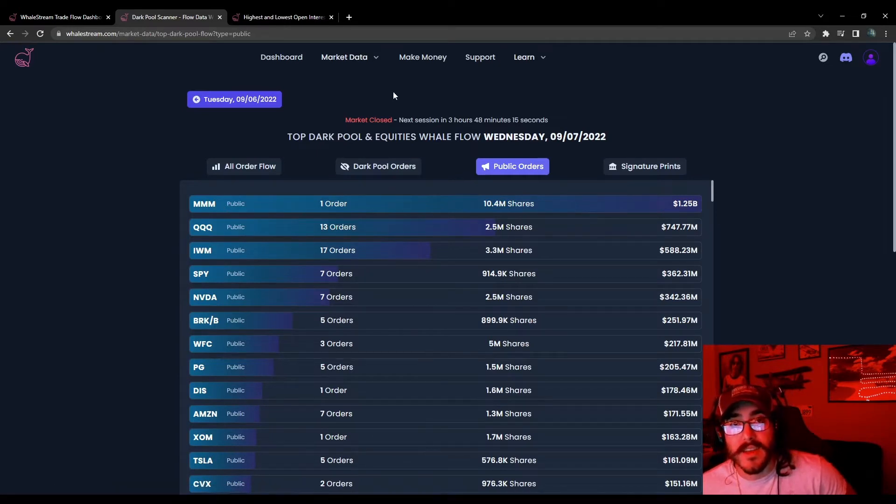
{"action": "left_click", "coordinate": [93, 21]}
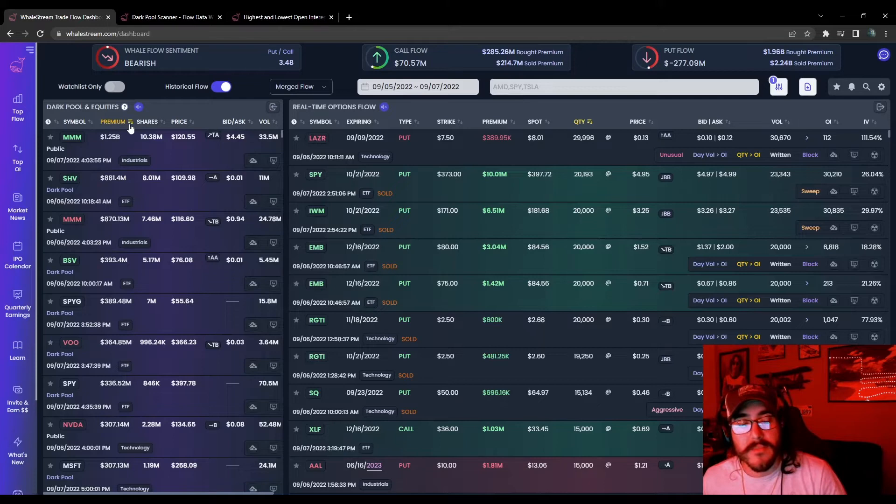
Sort the dark pool trades by premium and filter both tables to MMM only.
{"action": "left_click", "coordinate": [127, 123]}
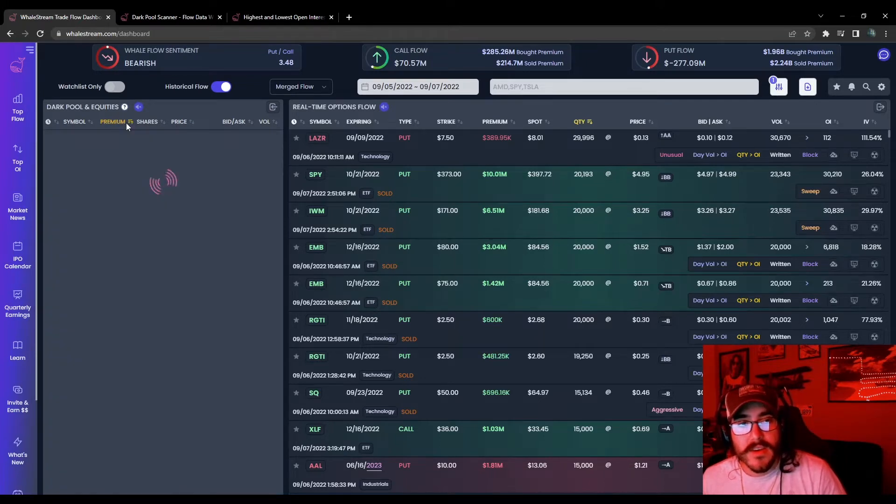
{"action": "left_click", "coordinate": [126, 122]}
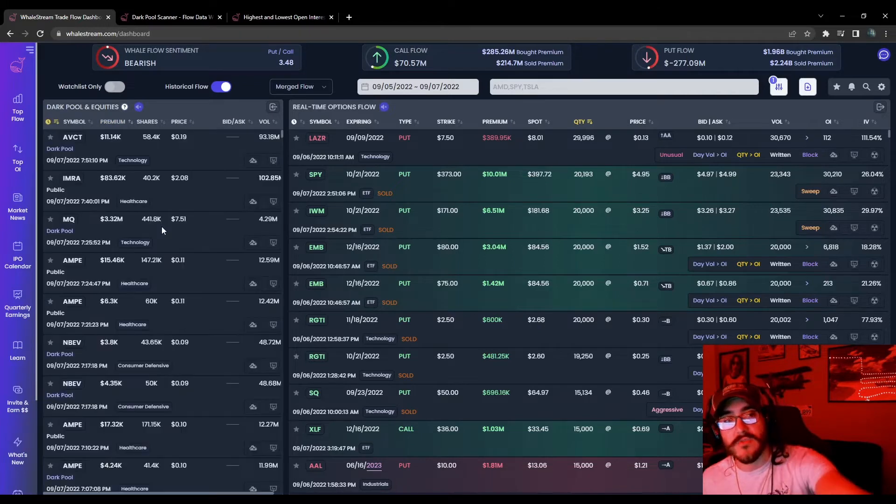
{"action": "left_click", "coordinate": [117, 123]}
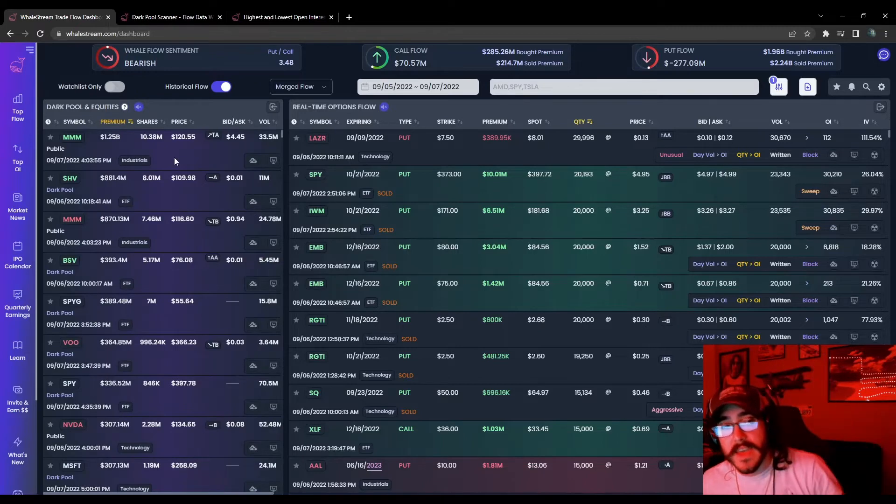
{"action": "left_click", "coordinate": [72, 137]}
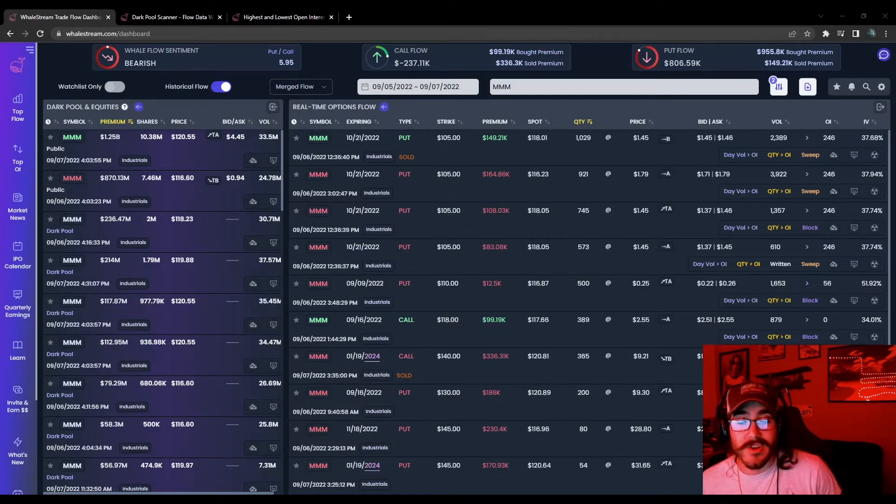
Load the MMM hourly chart in TradingView and stretch its price range to show more history.
{"action": "key", "text": "alt+Tab"}
{"action": "type", "text": "M"}
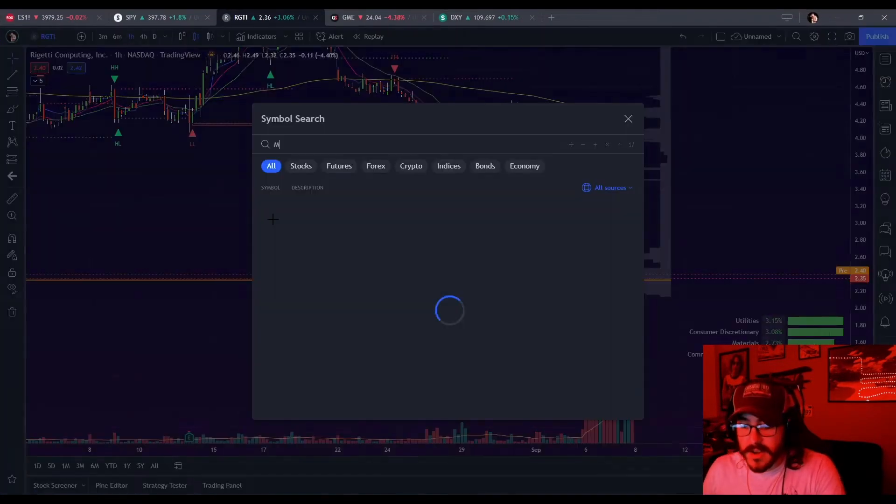
{"action": "type", "text": "MM"}
{"action": "key", "text": "Return"}
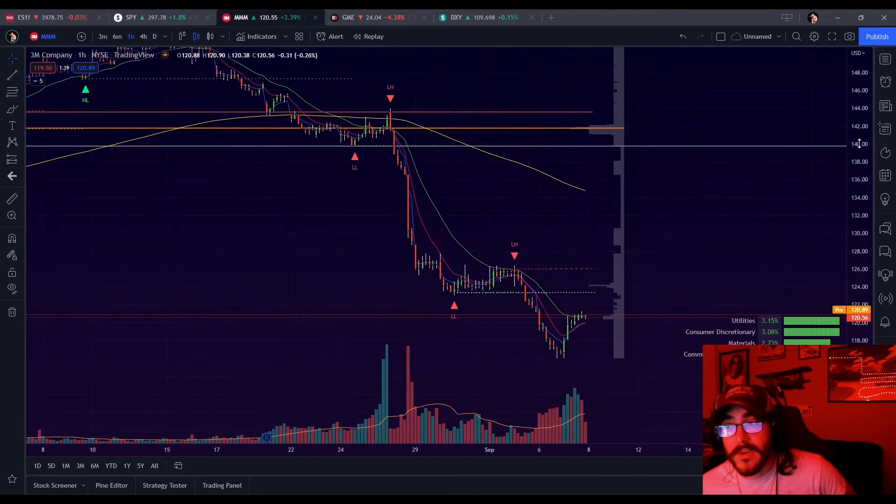
{"action": "left_click_drag", "start_coordinate": [860, 143], "coordinate": [858, 196]}
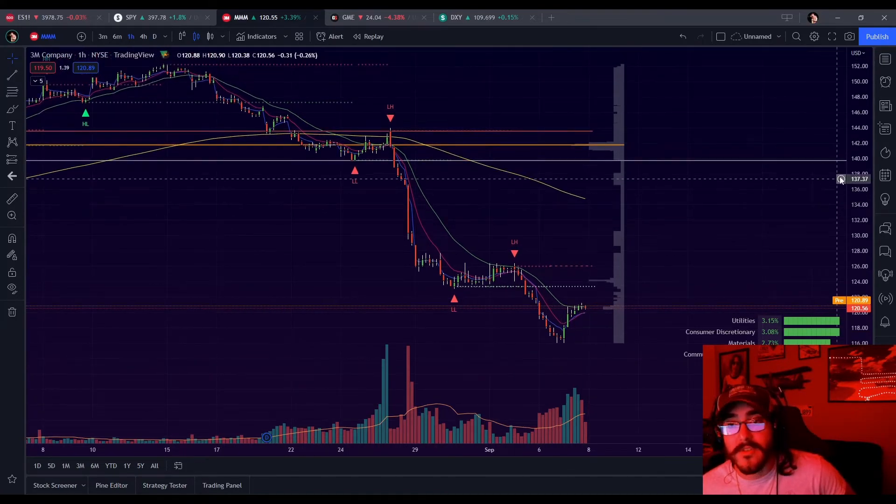
{"action": "scroll", "coordinate": [714, 166], "scroll_direction": "down", "scroll_amount": 2}
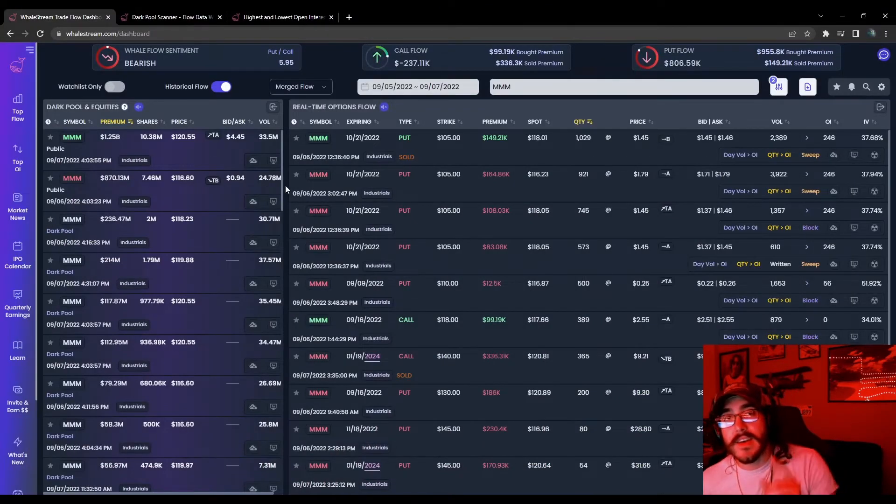
Clear the MMM symbol filter and re-enable historical flow for all symbols.
{"action": "left_click", "coordinate": [221, 86]}
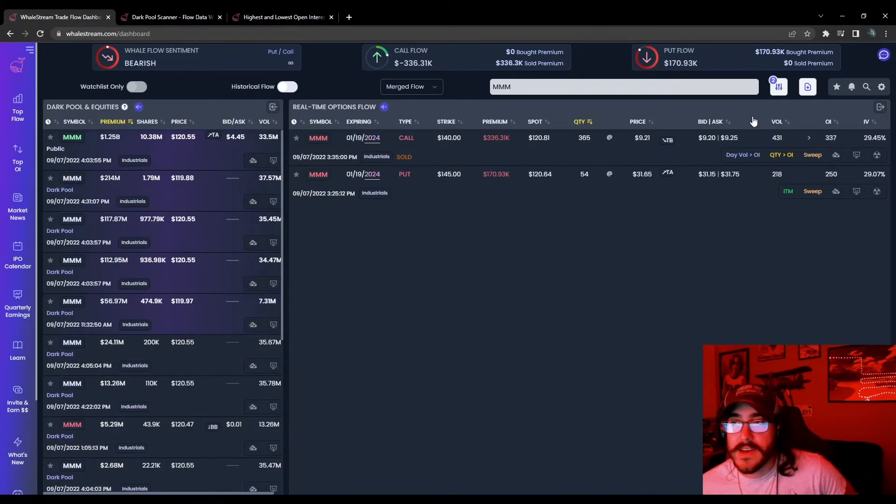
{"action": "left_click", "coordinate": [746, 90]}
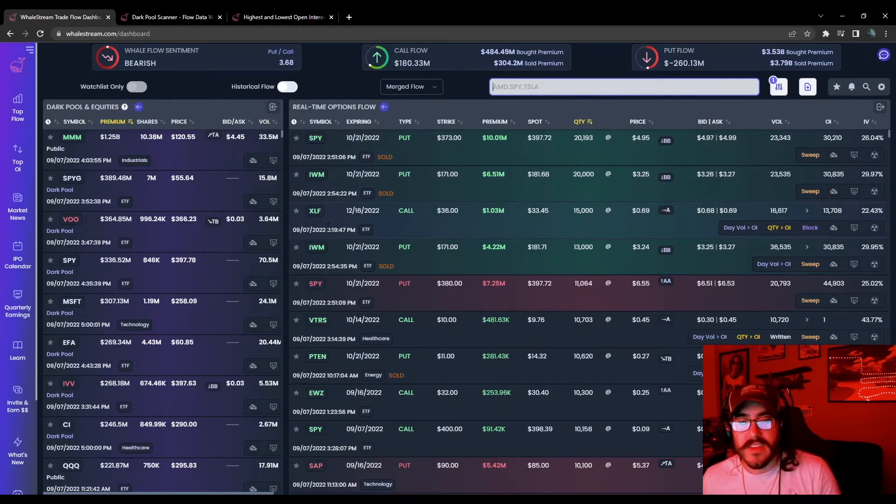
{"action": "scroll", "coordinate": [588, 312], "scroll_direction": "down", "scroll_amount": 1}
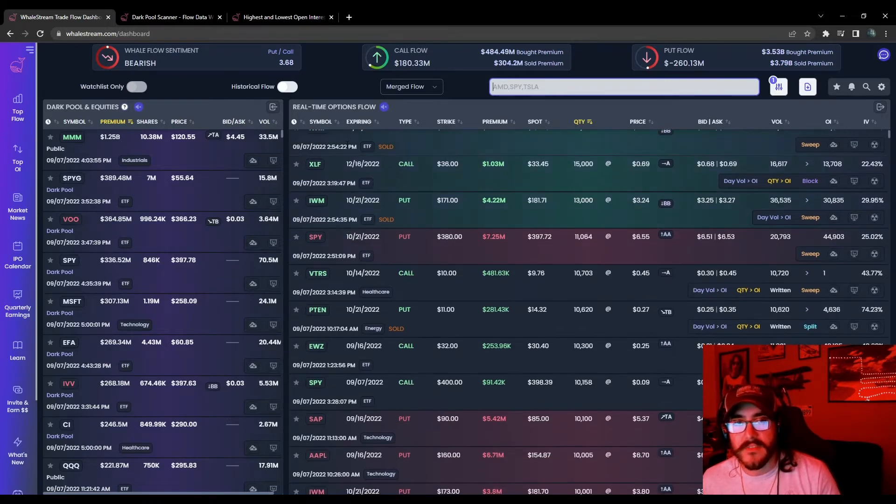
{"action": "left_click", "coordinate": [287, 86]}
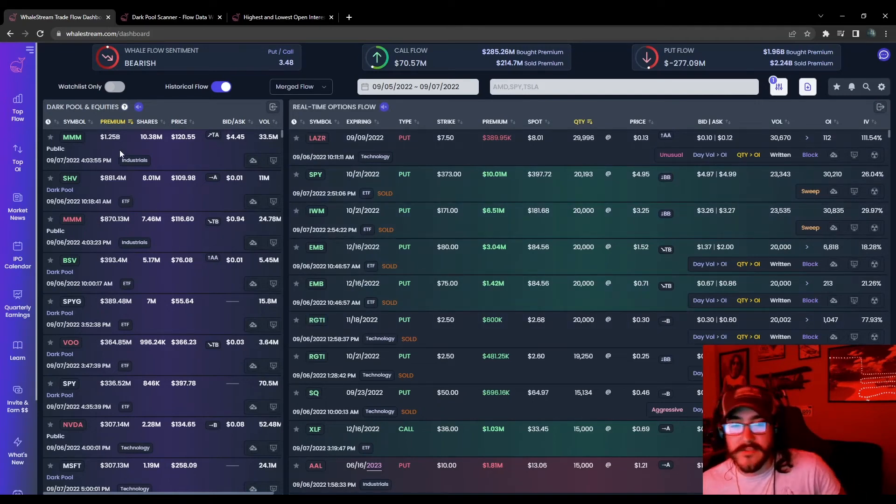
Filter the flow to RGTI, load its hourly chart in TradingView and adjust the price scale.
{"action": "left_click", "coordinate": [319, 322]}
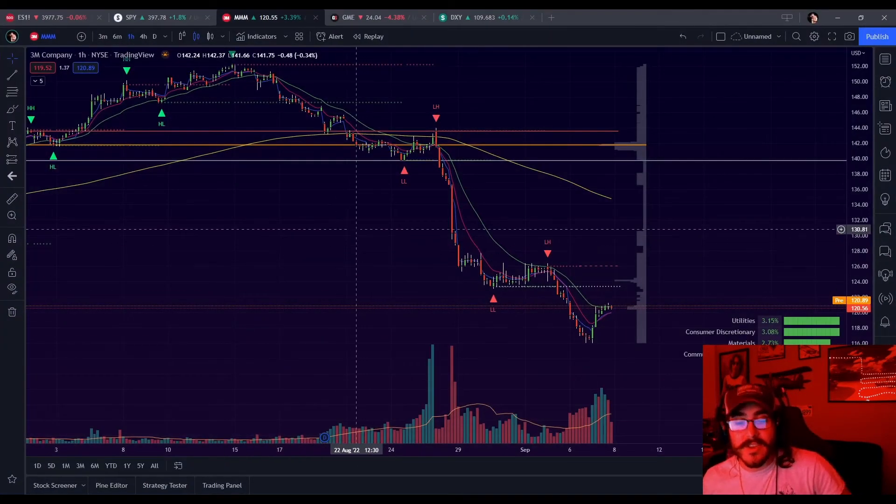
{"action": "type", "text": "RGTI"}
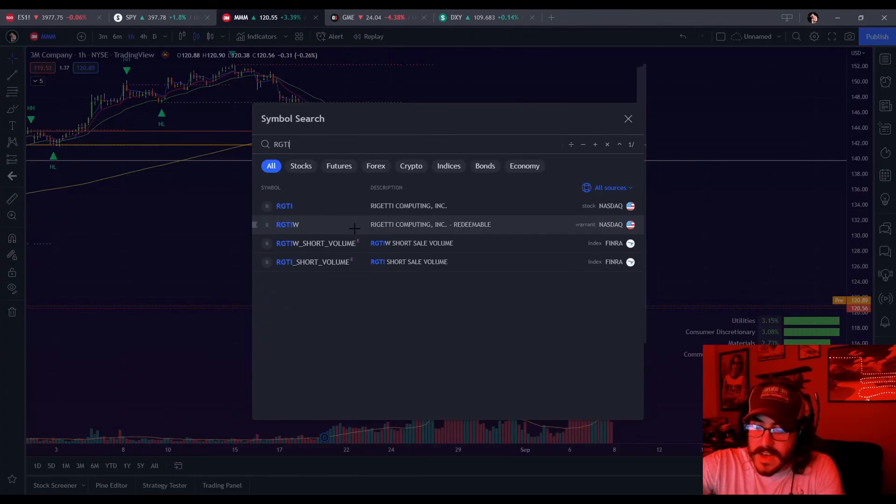
{"action": "key", "text": "Return"}
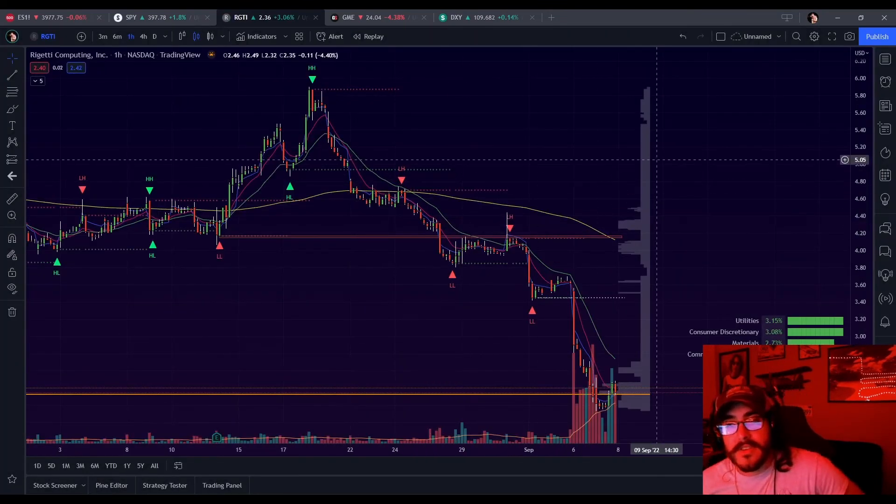
{"action": "left_click_drag", "start_coordinate": [868, 131], "coordinate": [865, 144]}
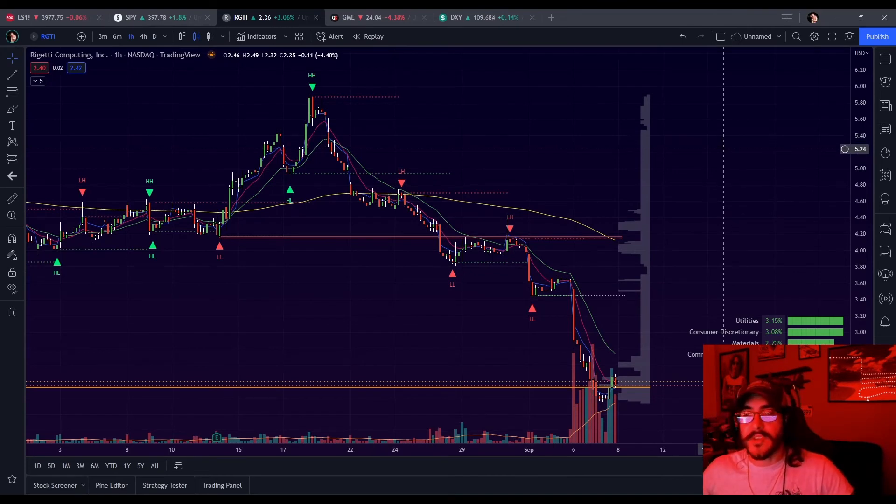
{"action": "scroll", "coordinate": [724, 149], "scroll_direction": "up", "scroll_amount": 1}
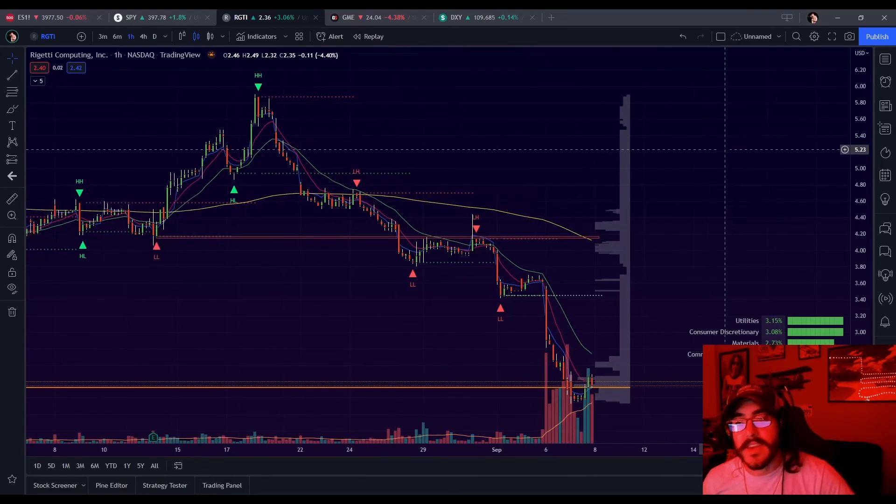
{"action": "scroll", "coordinate": [729, 168], "scroll_direction": "up", "scroll_amount": 2}
{"action": "scroll", "coordinate": [732, 132], "scroll_direction": "up", "scroll_amount": 1}
{"action": "left_click_drag", "start_coordinate": [732, 132], "coordinate": [732, 127]}
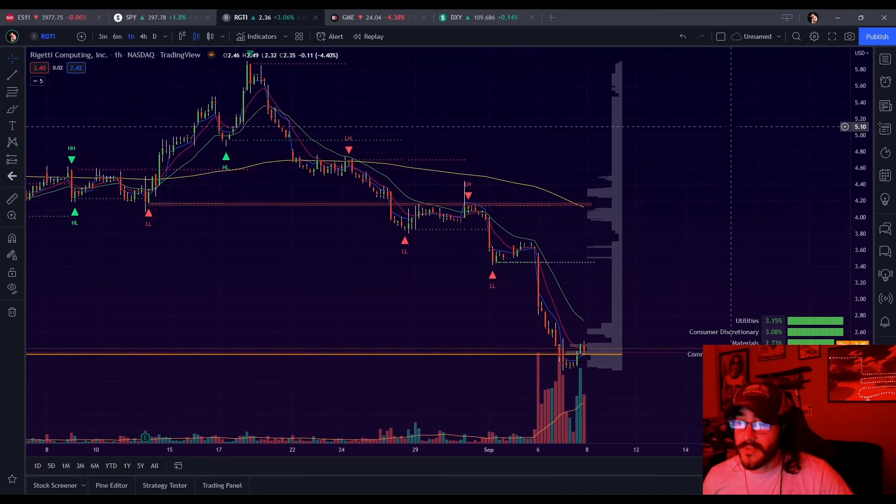